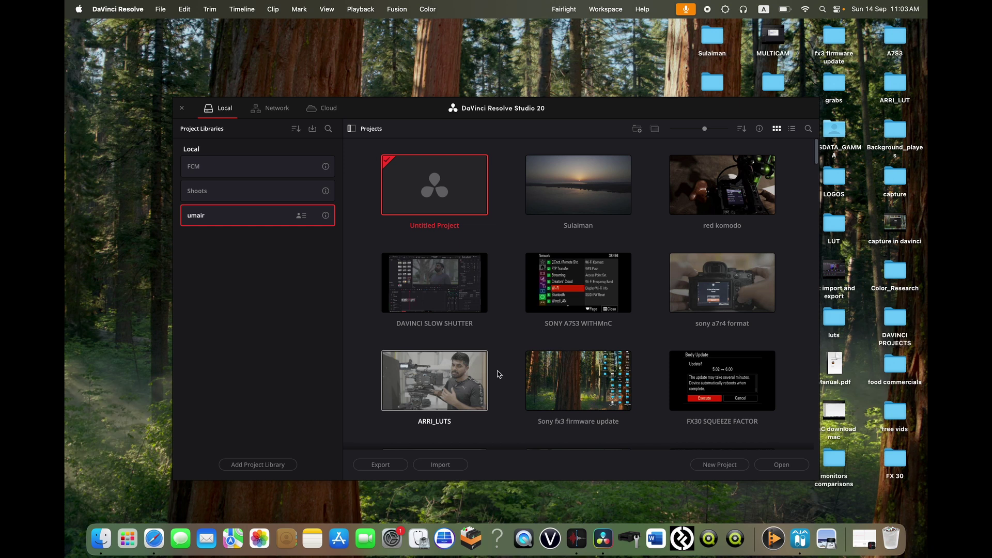
# Create a new project named PRORESS RAW.
pyautogui.click(719, 464)
pyautogui.write('PRORESS RAW')
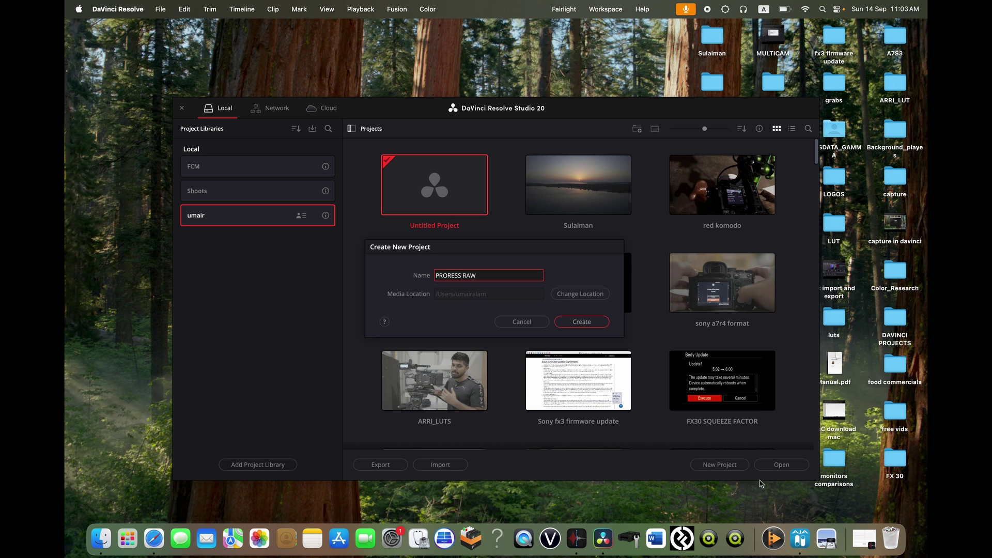
pyautogui.click(568, 326)
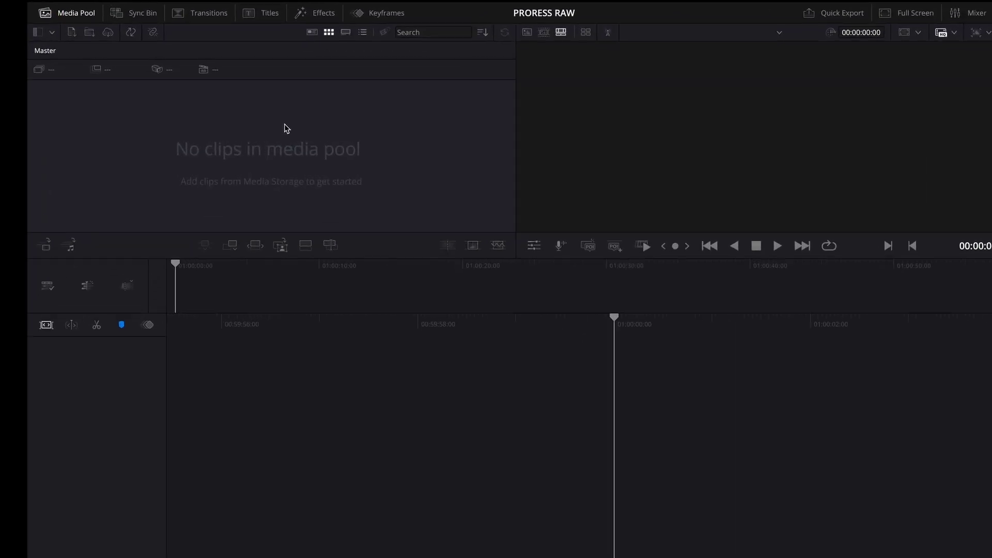
# Import the ProRes RAW clip D004C0010_250501_0Z9062.MOV into the Media Pool.
pyautogui.rightClick(278, 115)
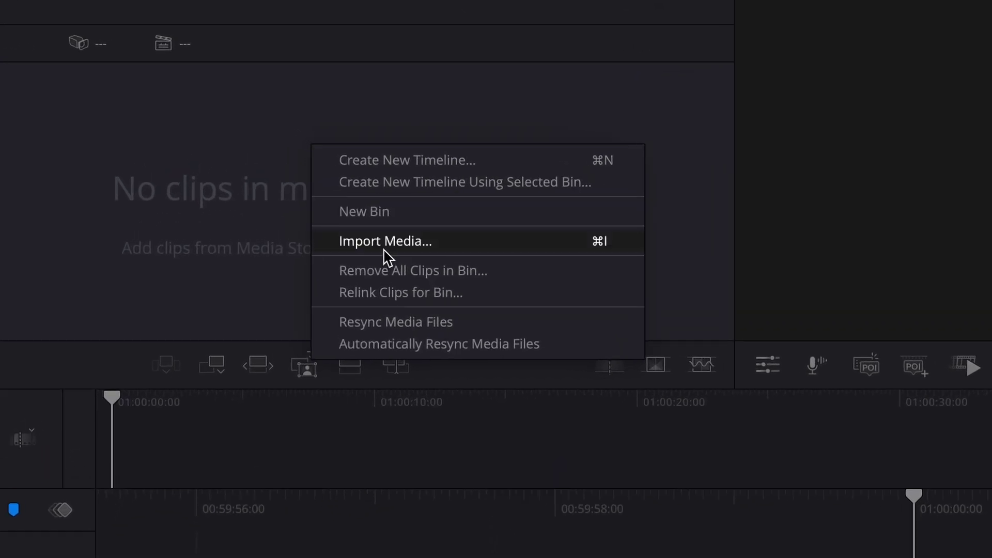
pyautogui.click(364, 230)
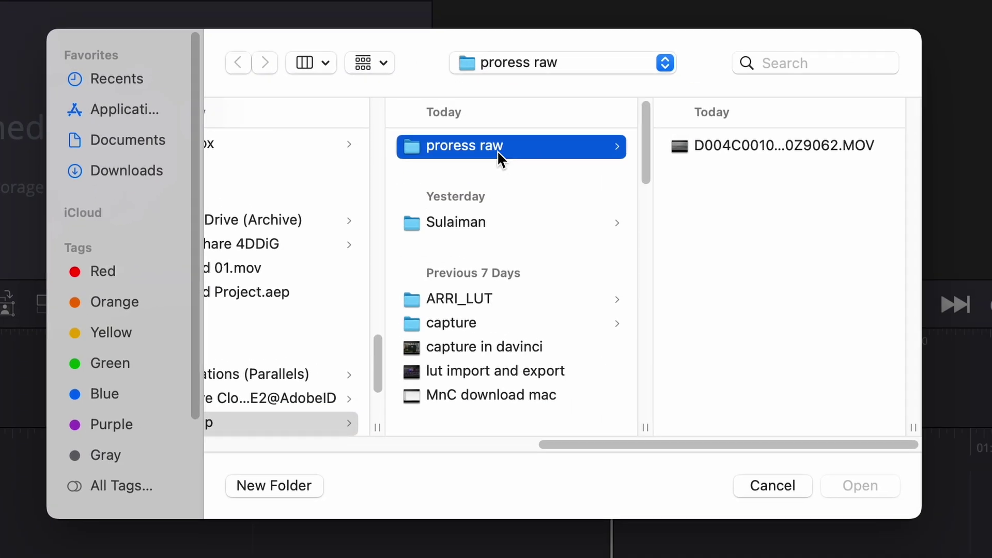
pyautogui.click(731, 147)
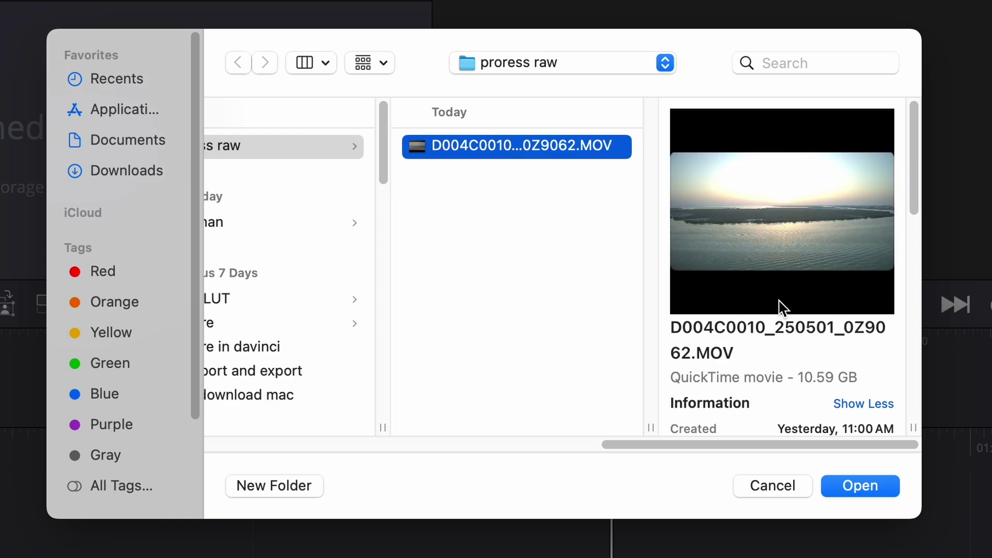
pyautogui.scroll(-10, 770, 419)
pyautogui.scroll(2, 744, 366)
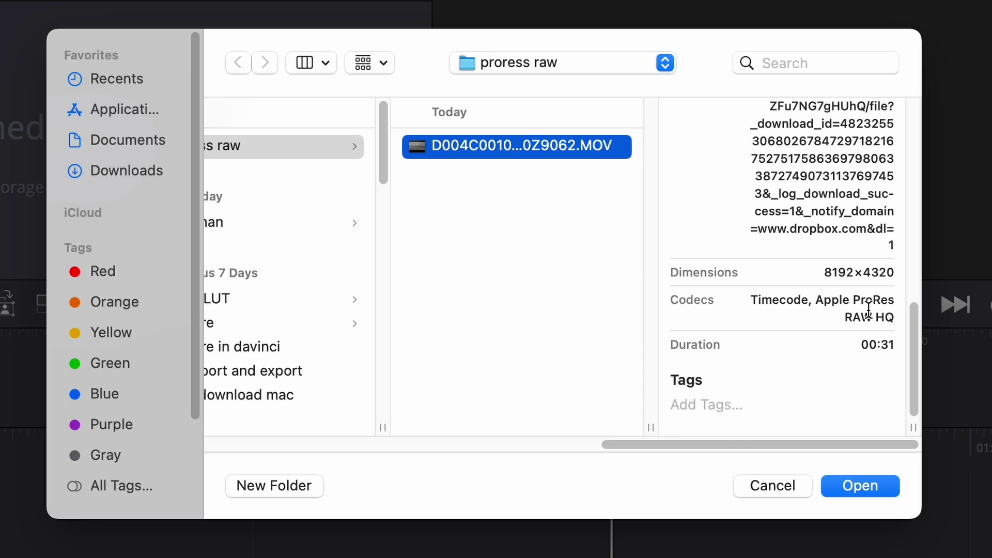
pyautogui.click(865, 488)
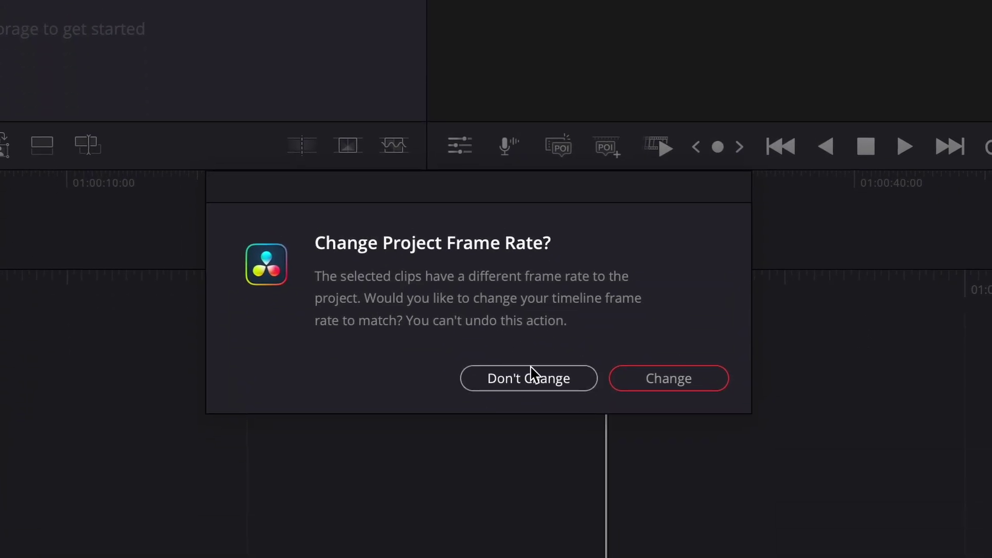
# Keep the project frame rate and drag the ProRes RAW clip onto a new Timeline 1 on the Edit page.
pyautogui.click(530, 374)
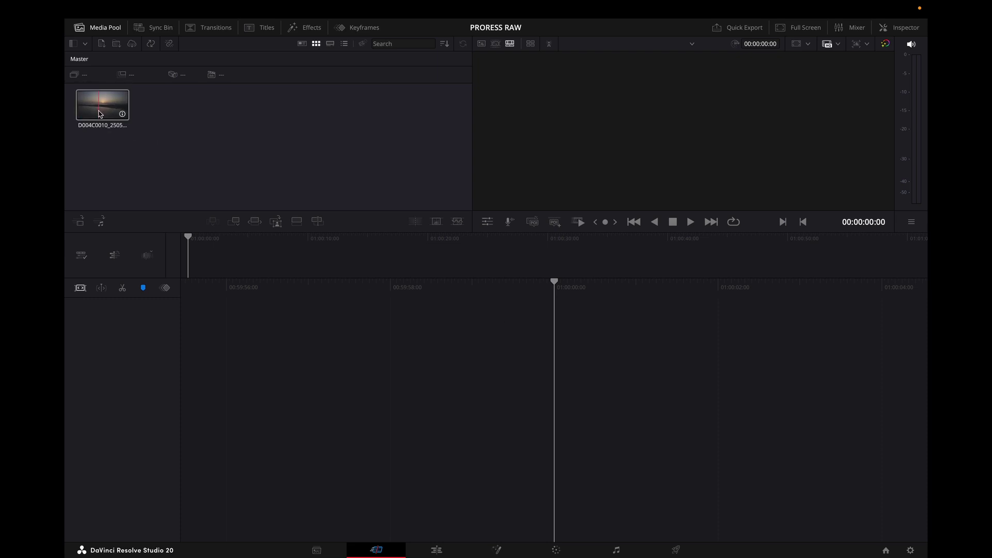
pyautogui.click(120, 118)
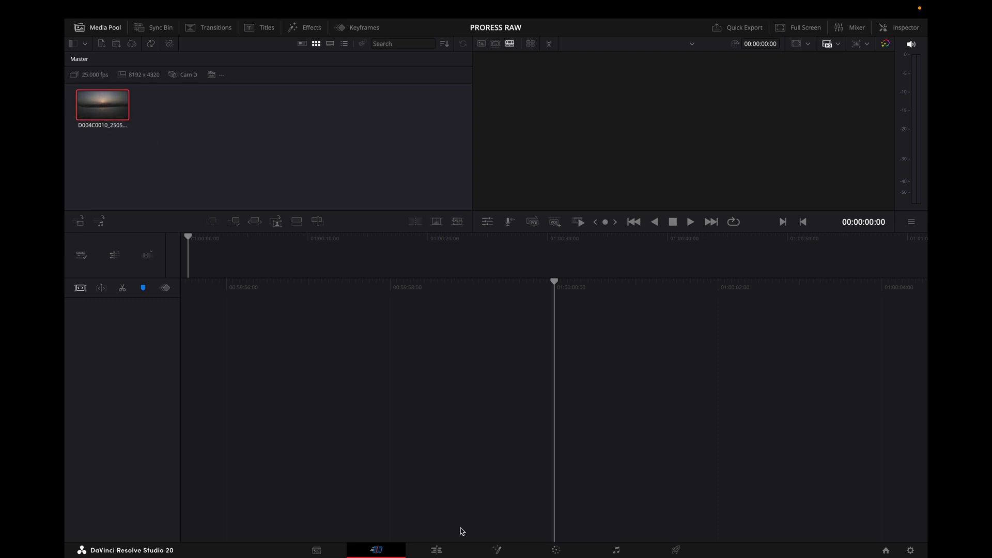
pyautogui.click(437, 551)
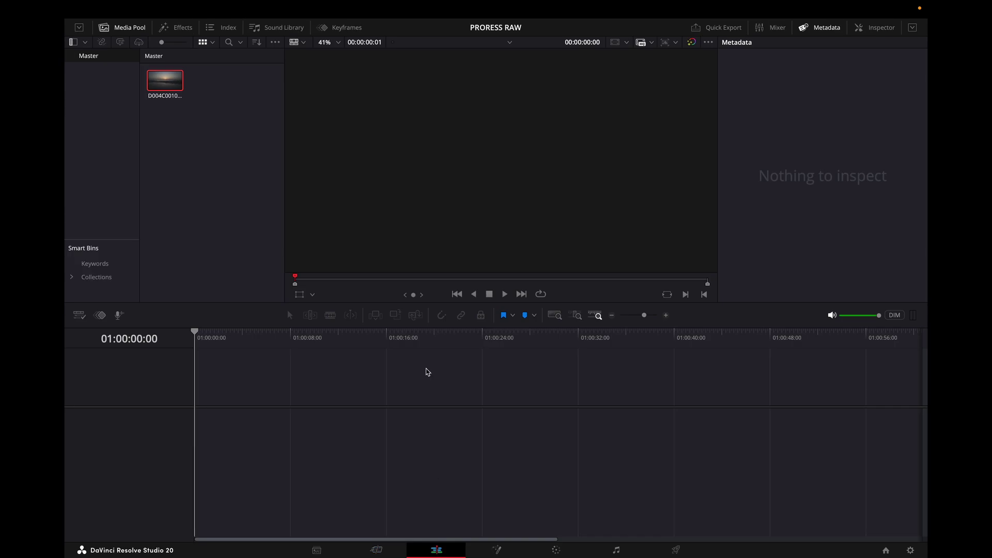
pyautogui.click(177, 98)
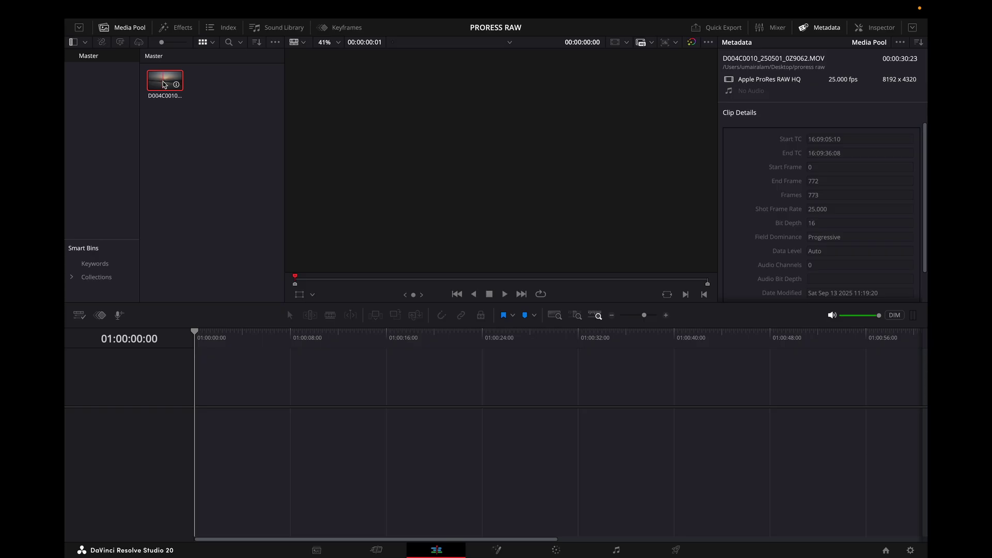
pyautogui.moveTo(164, 85); pyautogui.dragTo(221, 459)
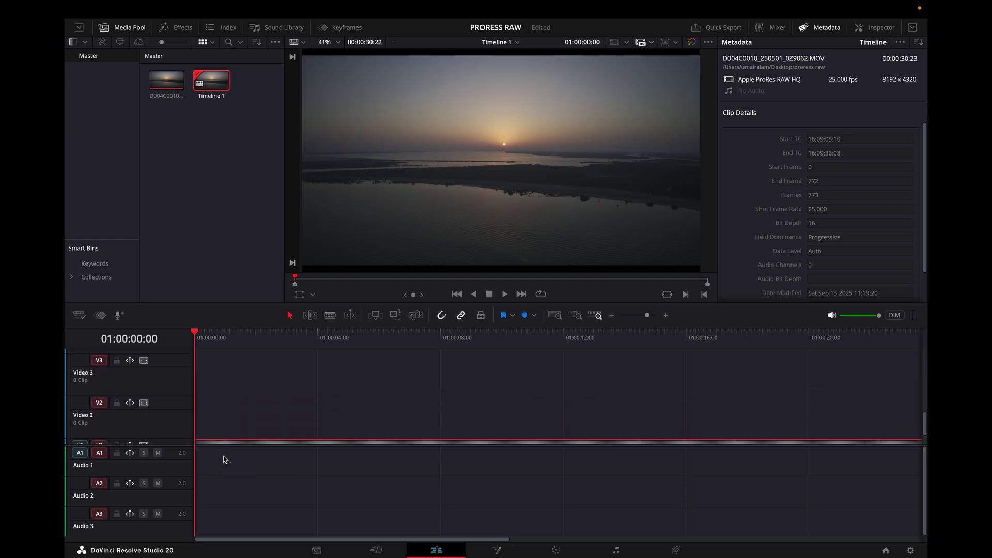
# On the Color page, set Camera Raw decoding to use Clip settings instead of camera metadata.
pyautogui.click(557, 550)
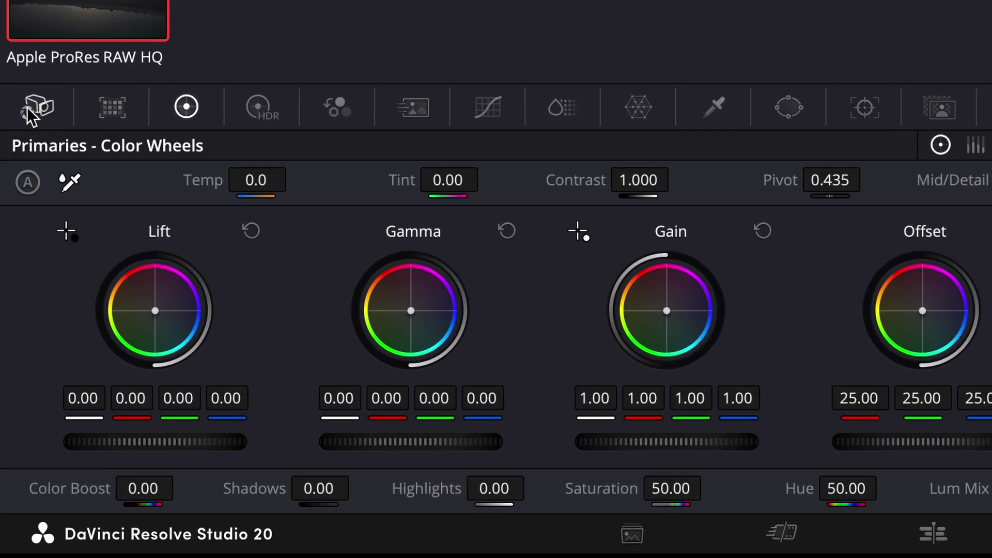
pyautogui.click(79, 381)
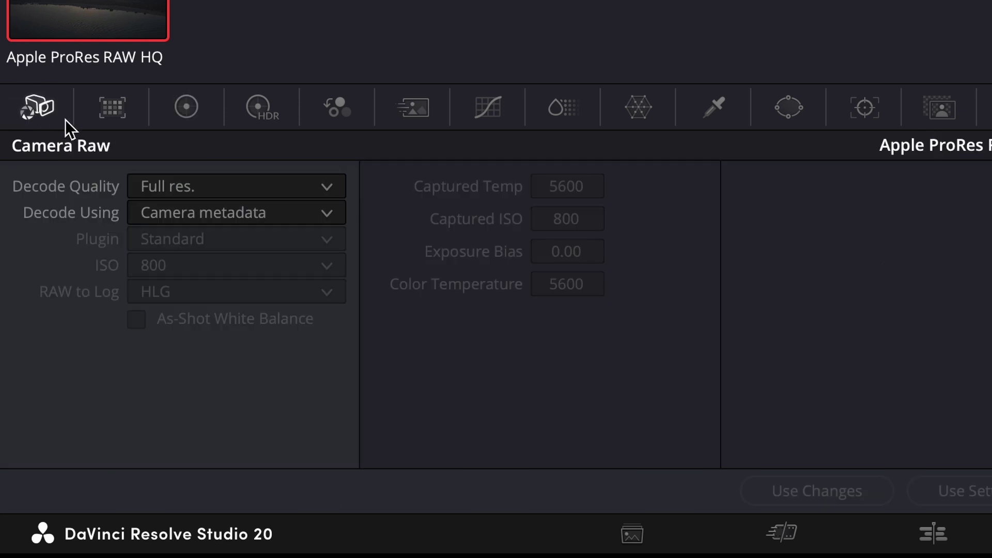
pyautogui.click(177, 212)
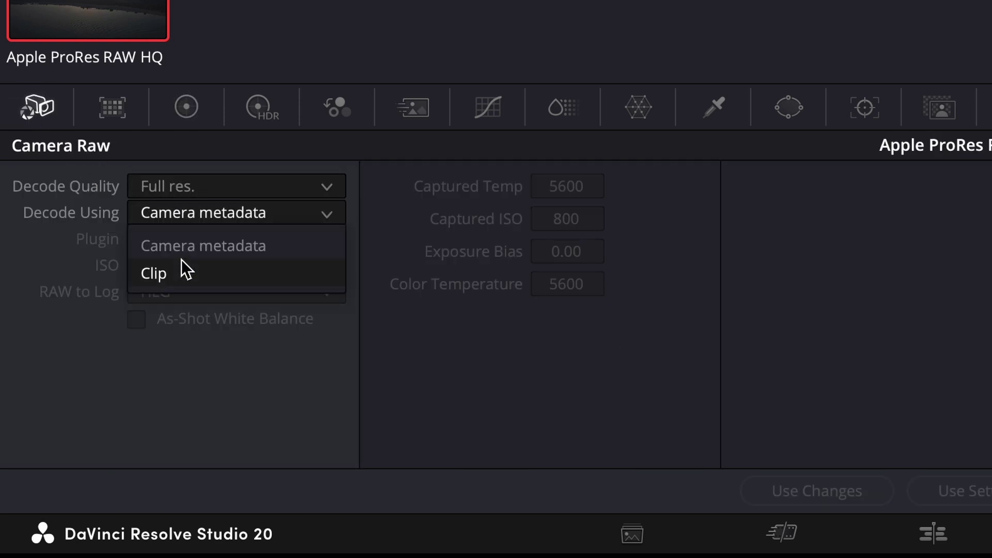
pyautogui.click(181, 273)
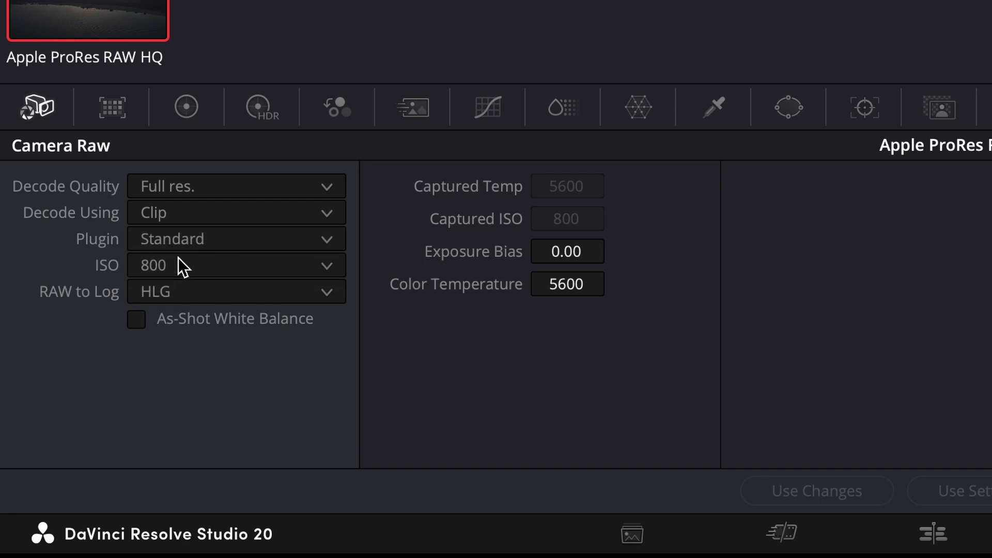
pyautogui.click(197, 240)
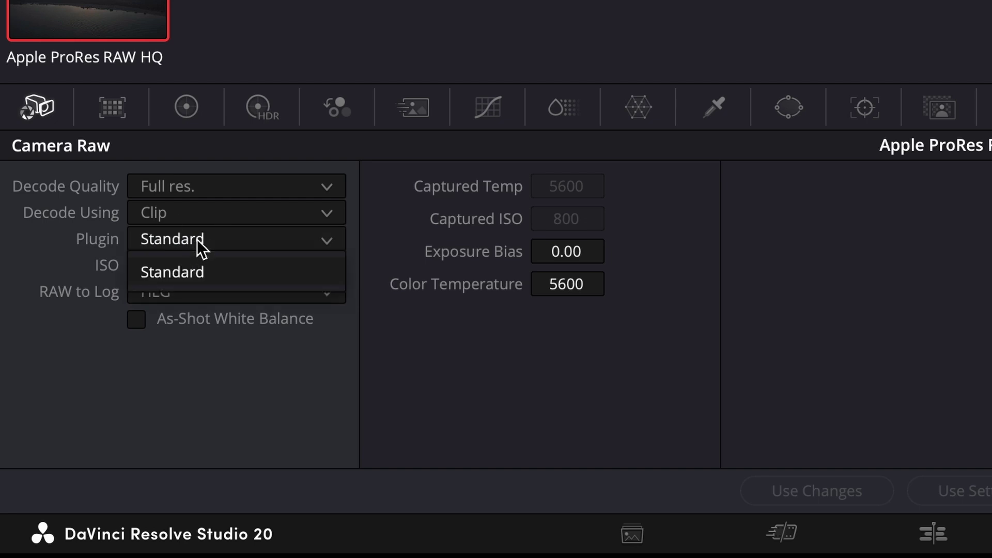
pyautogui.click(209, 240)
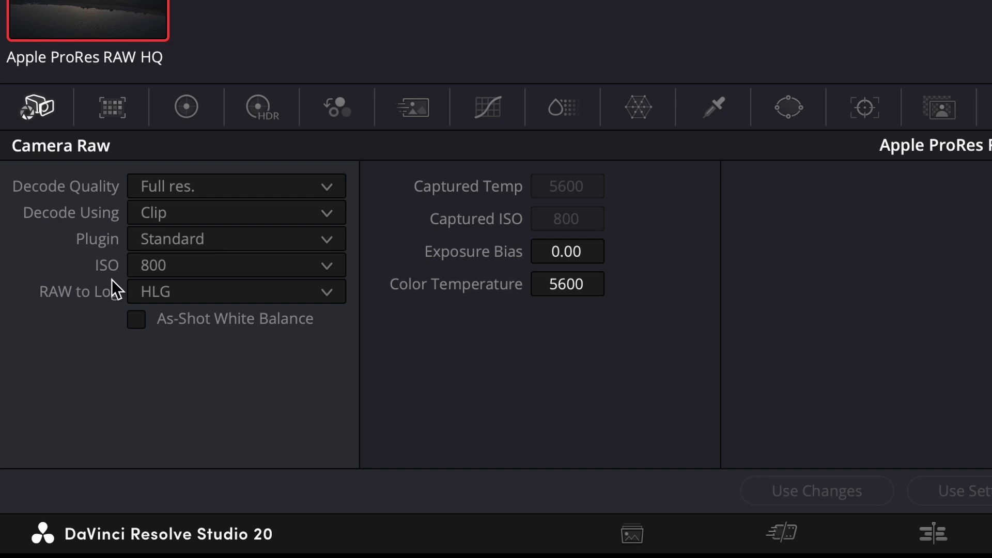
# Set the clip's raw ISO to 800 after briefly trying 6400.
pyautogui.click(199, 271)
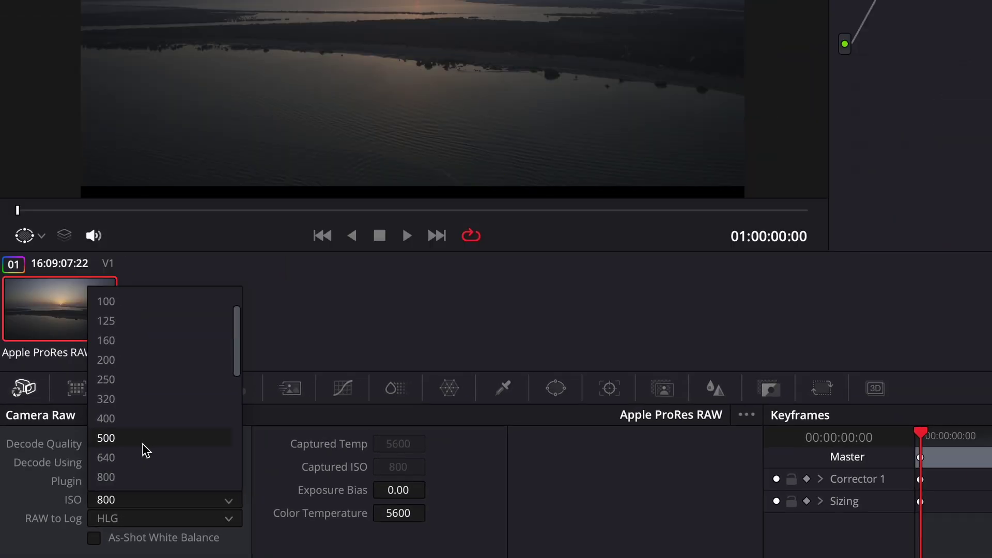
pyautogui.scroll(-5, 210, 196)
pyautogui.click(111, 418)
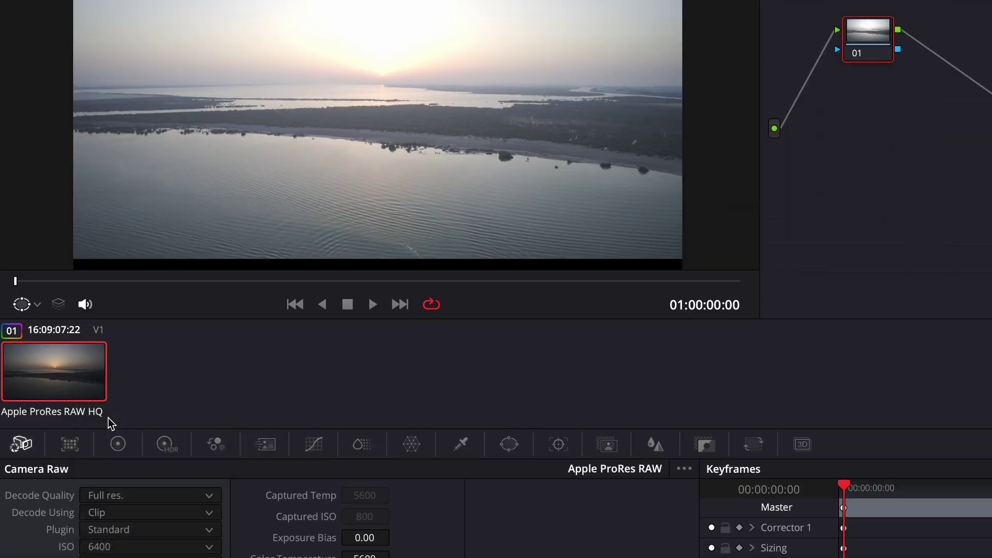
pyautogui.click(150, 547)
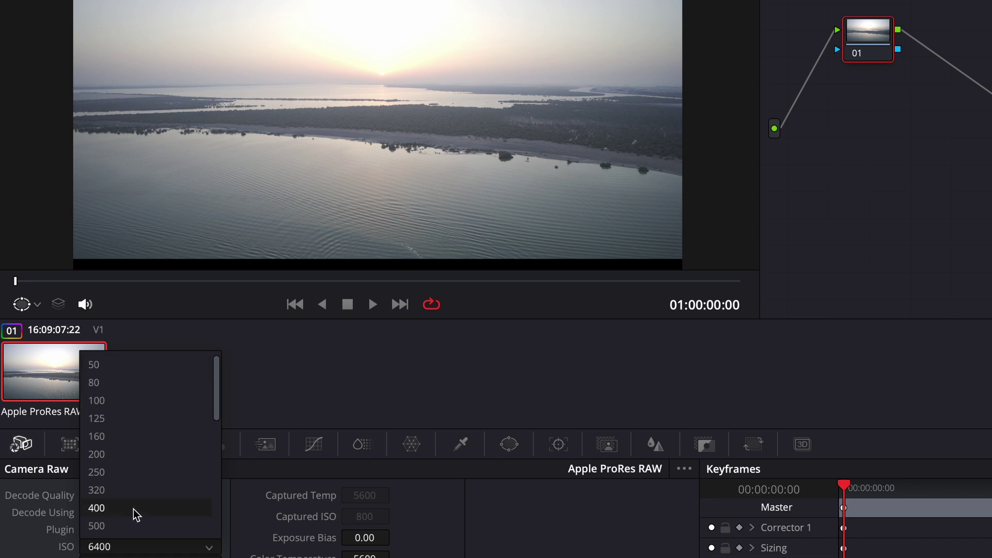
pyautogui.scroll(-6, 139, 516)
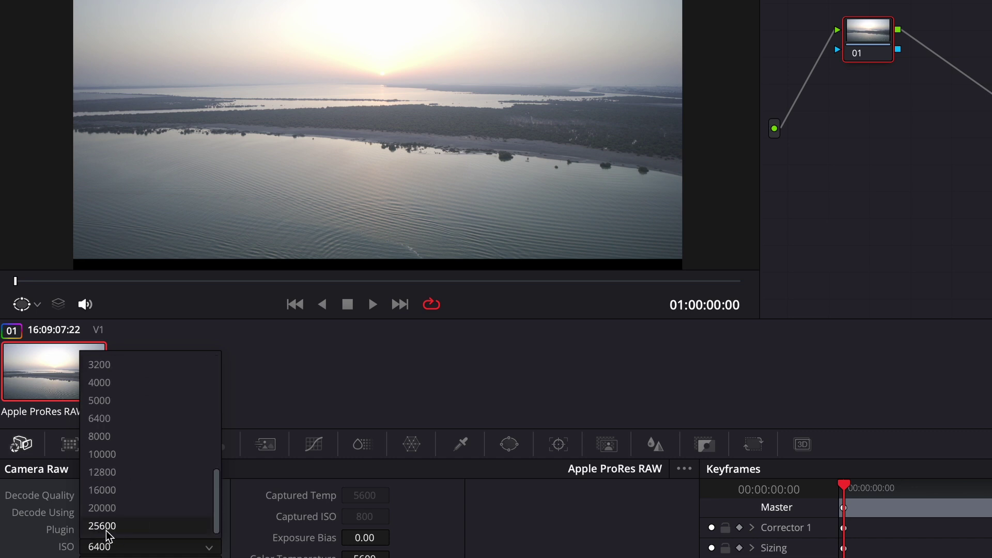
pyautogui.scroll(1, 151, 405)
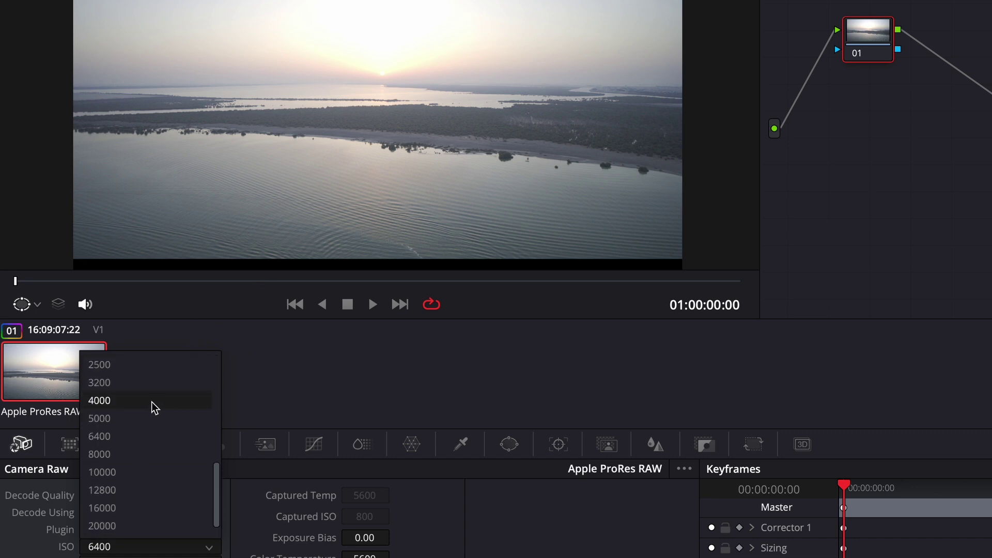
pyautogui.scroll(6, 145, 425)
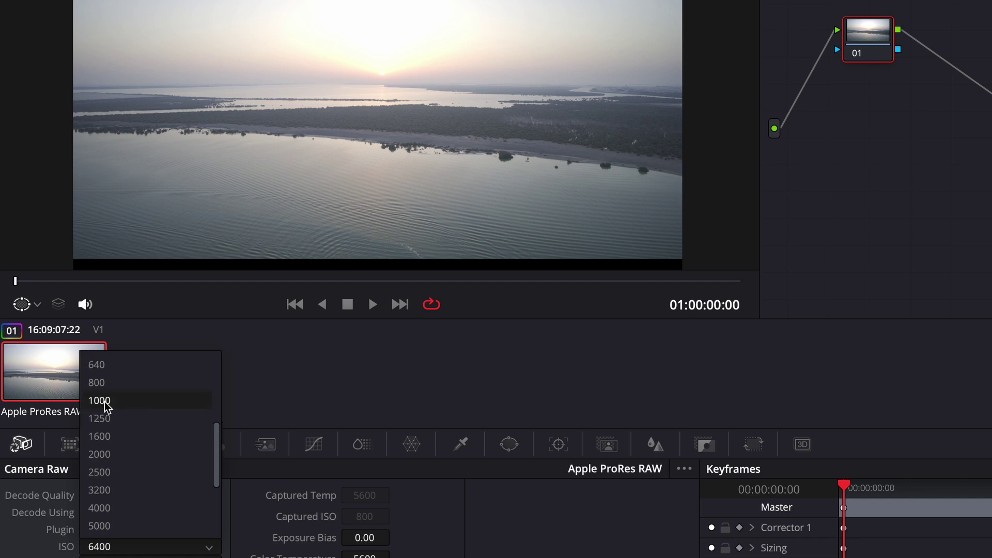
pyautogui.click(105, 386)
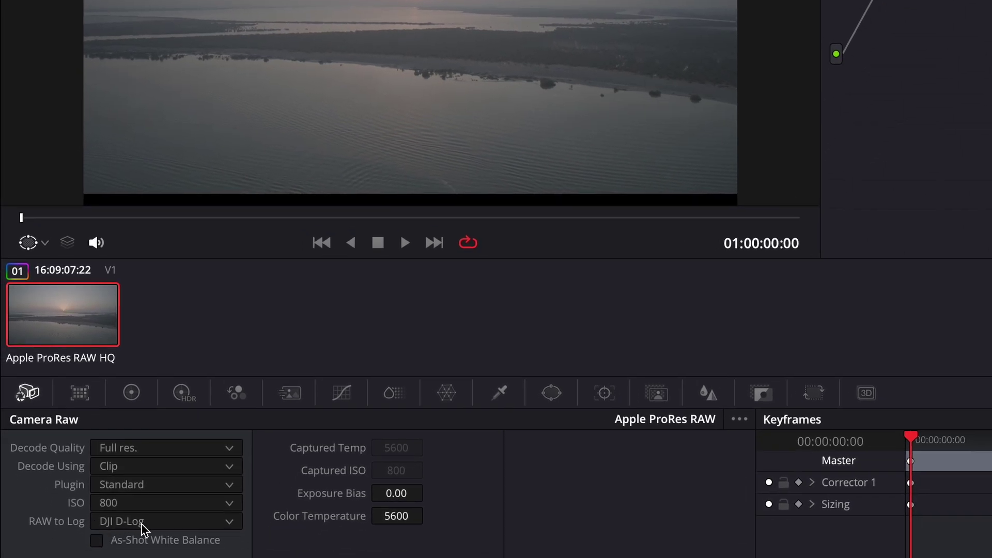
# Try RAW to Log set to None and HLG, then settle on DJI D-Log.
pyautogui.click(168, 526)
pyautogui.click(146, 326)
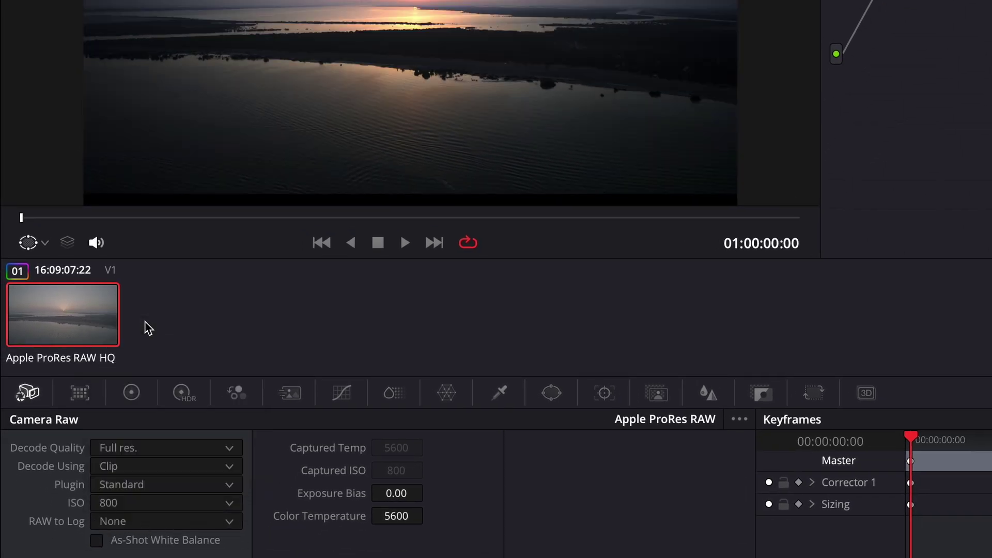
pyautogui.click(169, 526)
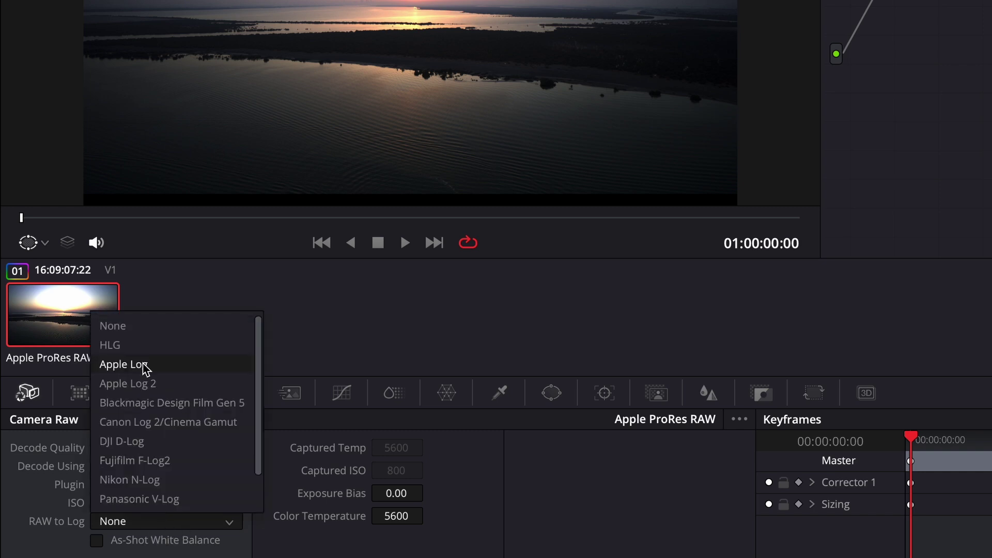
pyautogui.click(145, 346)
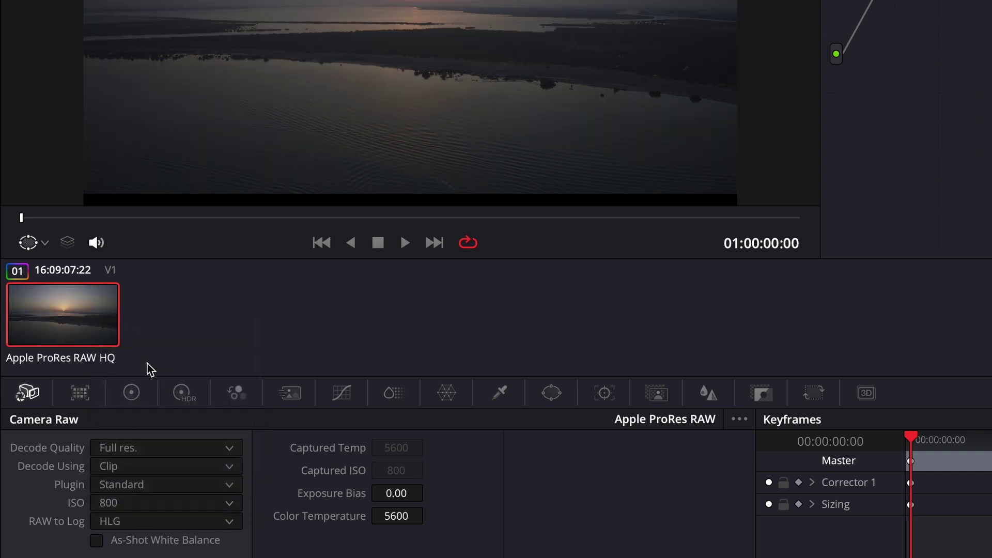
pyautogui.click(167, 526)
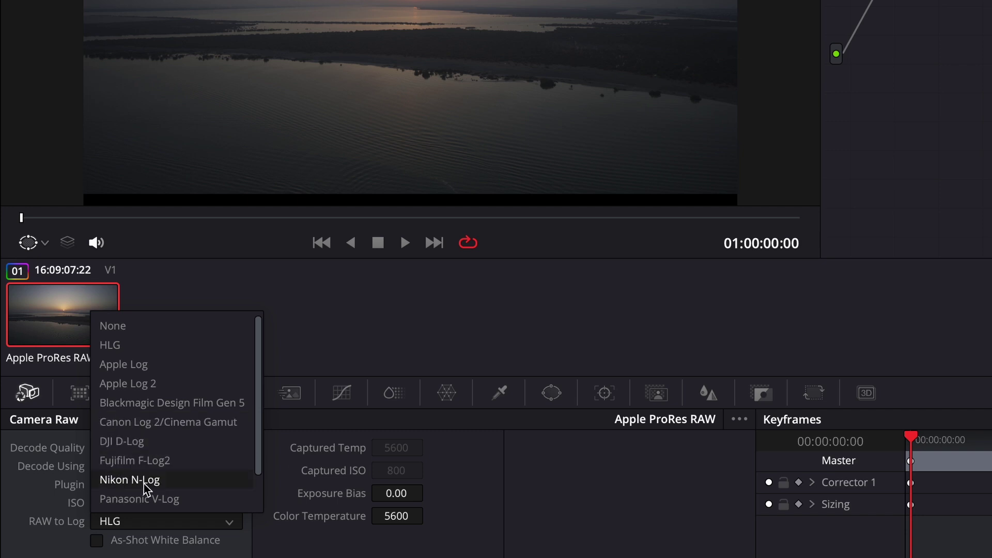
pyautogui.scroll(-1, 147, 505)
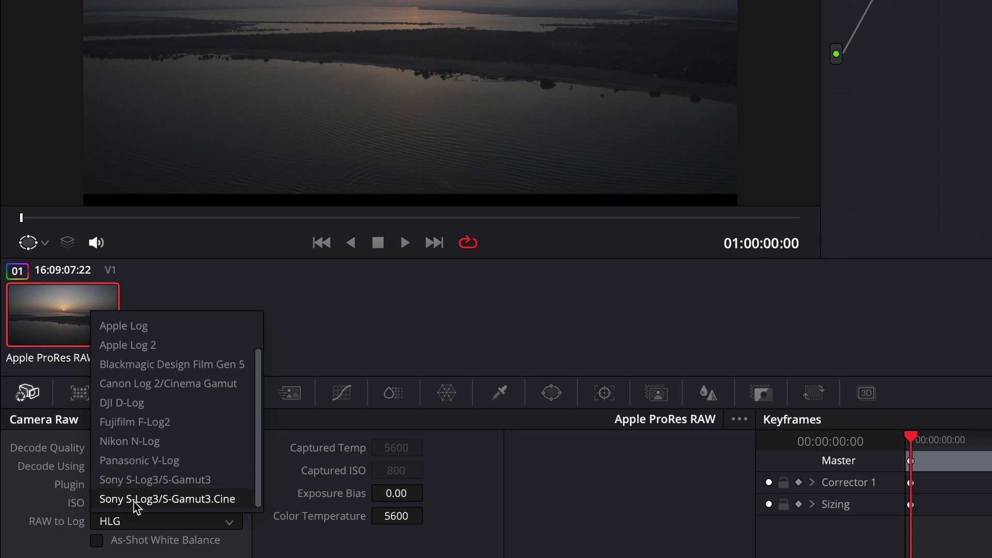
pyautogui.click(158, 401)
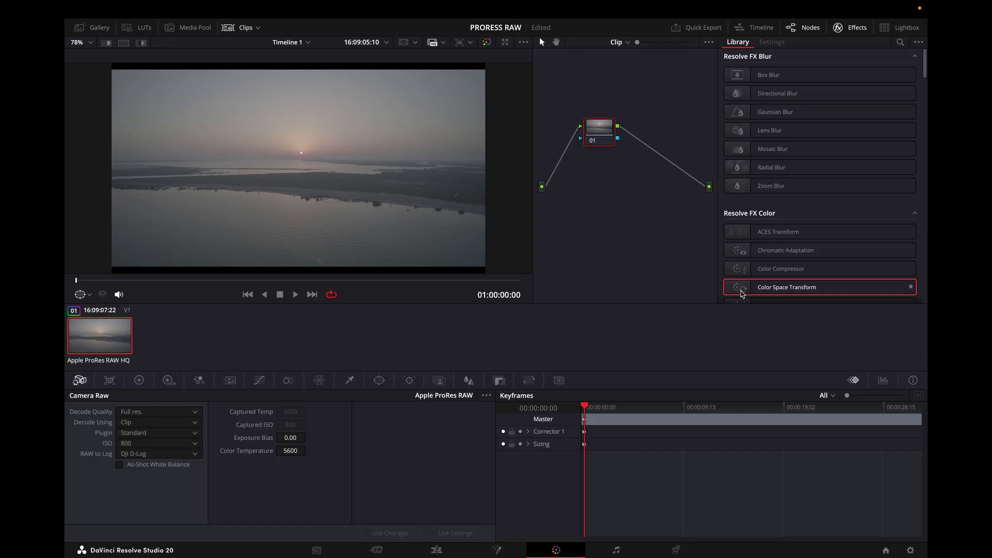
# Add a Color Space Transform node after node 01 with input DJI D-Gamut and DJI D-Log gamma.
pyautogui.moveTo(742, 294); pyautogui.dragTo(650, 150)
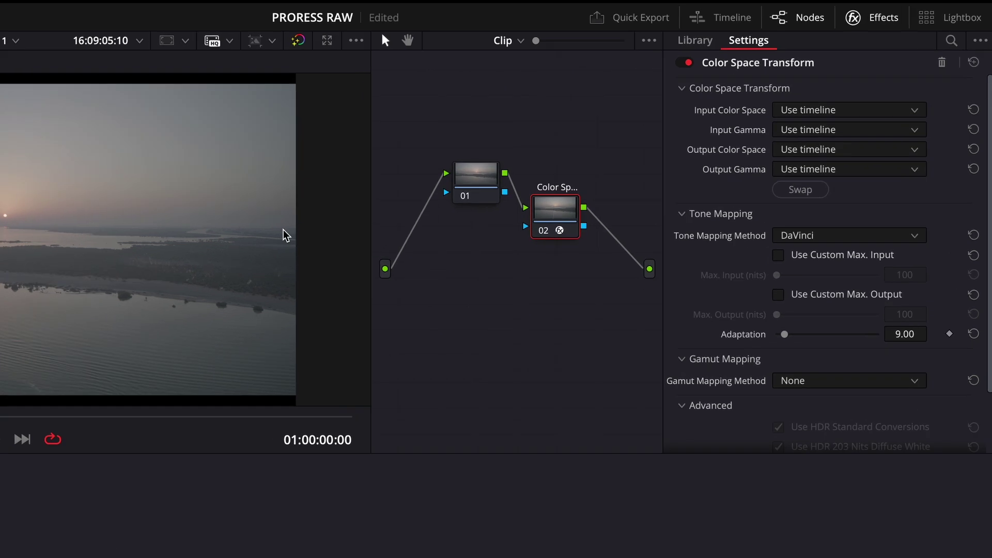
pyautogui.click(838, 110)
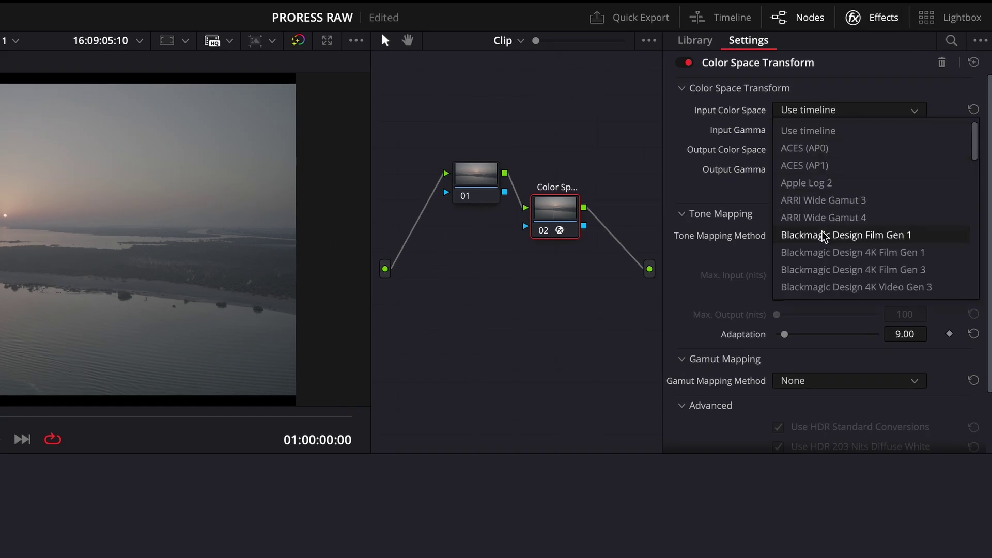
pyautogui.scroll(-5, 824, 233)
pyautogui.click(806, 201)
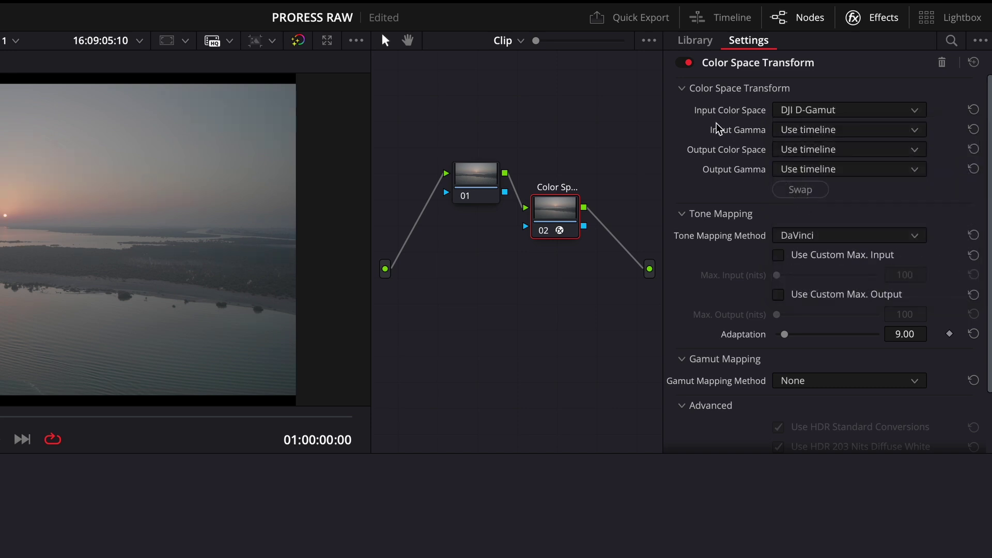
pyautogui.click(804, 129)
pyautogui.click(800, 129)
pyautogui.click(797, 129)
pyautogui.scroll(-10, 822, 268)
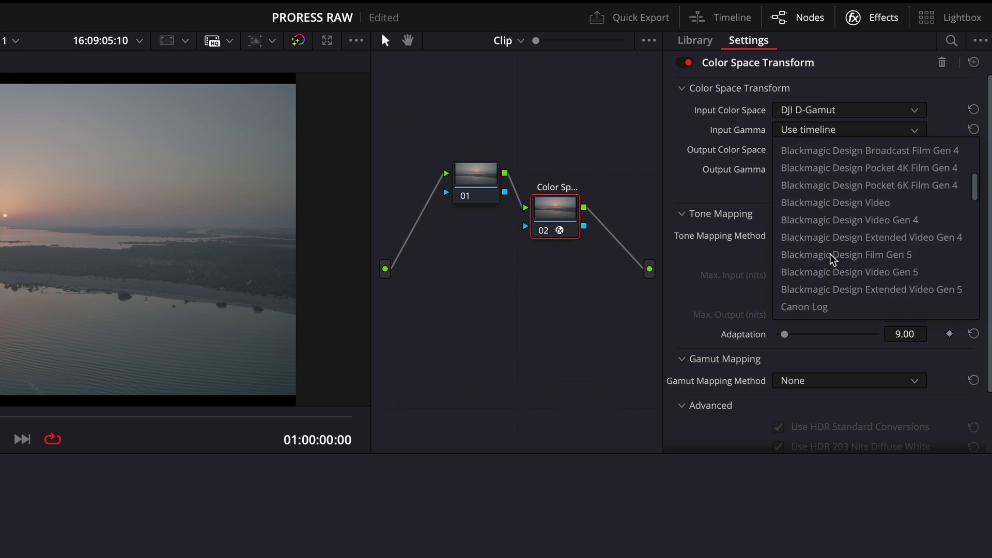
pyautogui.click(800, 256)
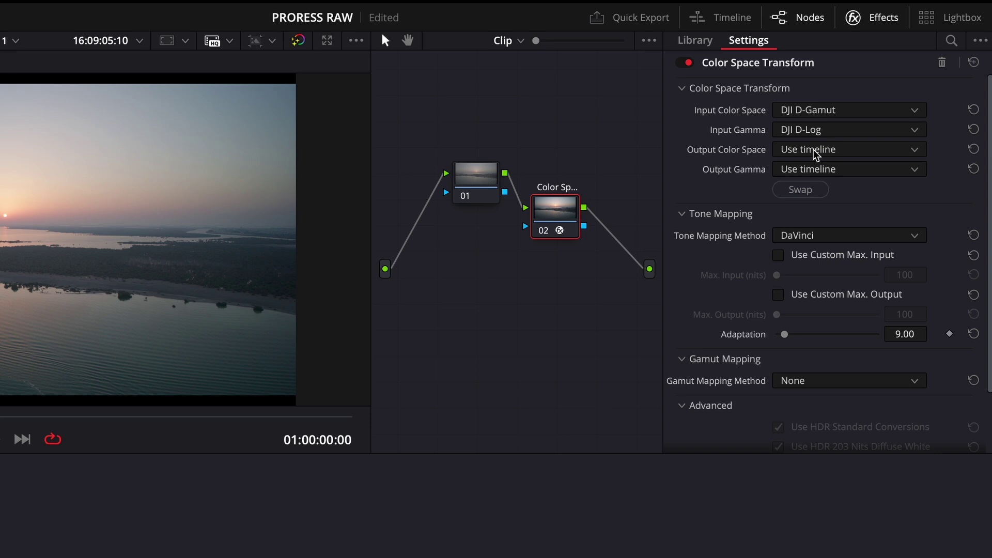
# Set the transform's output to Rec.709 colour space with Gamma 2.4.
pyautogui.click(815, 155)
pyautogui.scroll(-15, 814, 274)
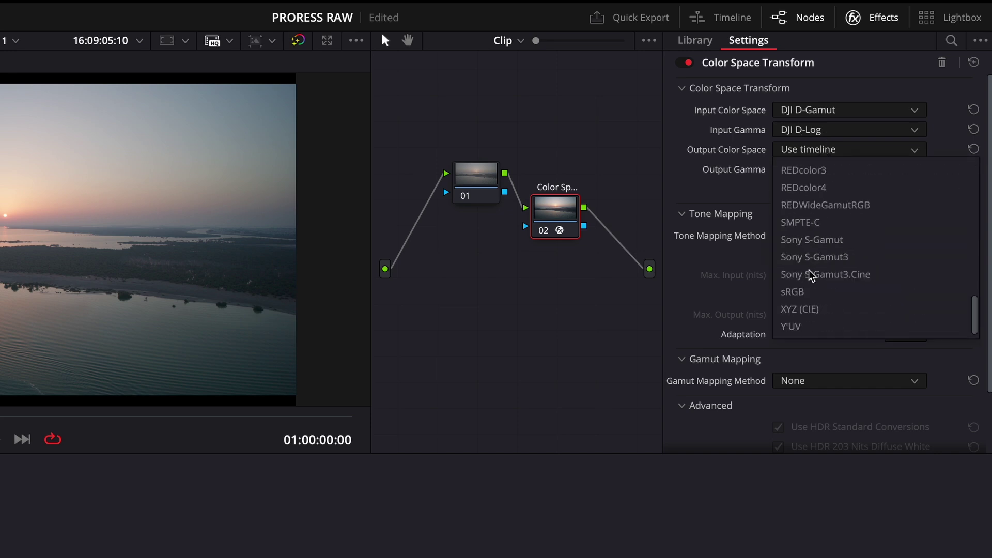
pyautogui.scroll(8, 811, 274)
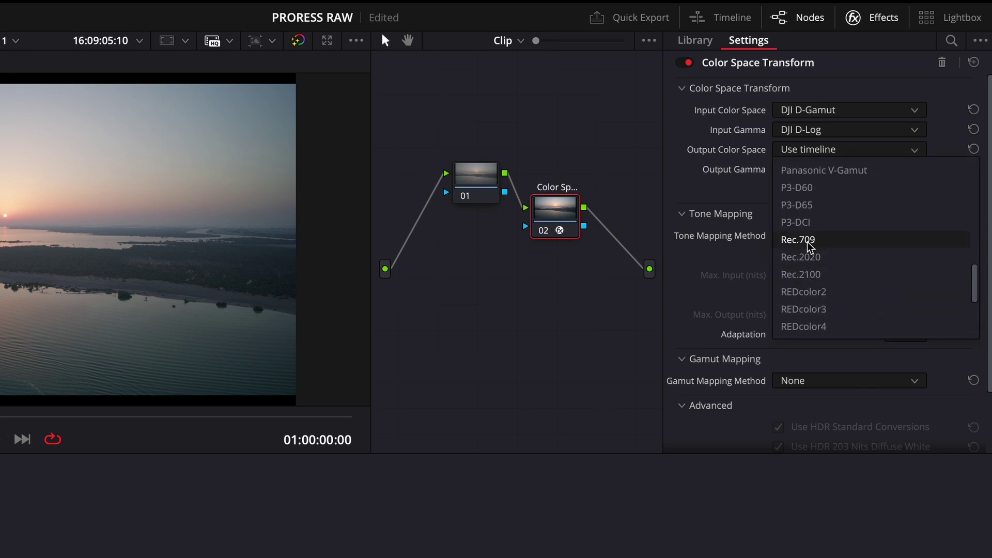
pyautogui.click(798, 240)
pyautogui.click(821, 175)
pyautogui.scroll(-9, 825, 312)
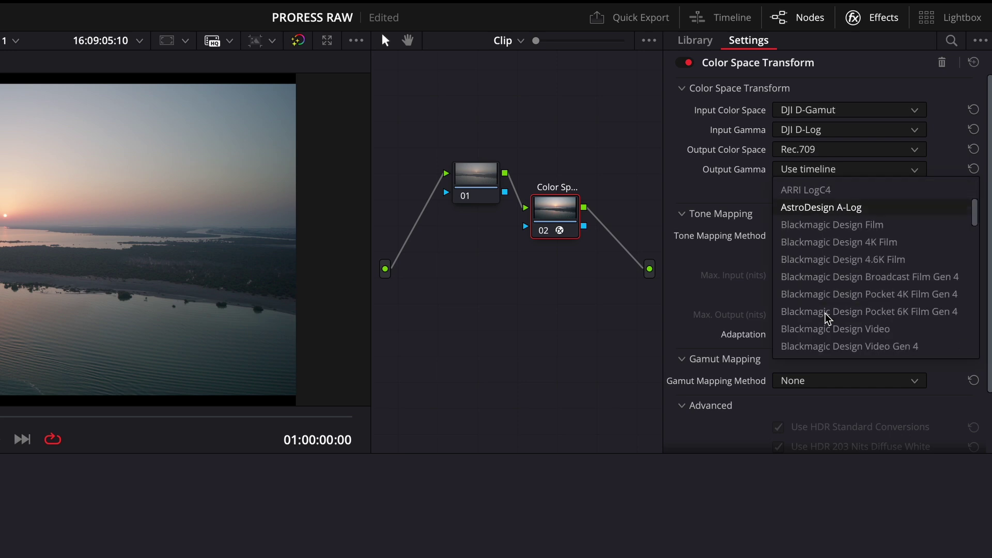
pyautogui.scroll(-6, 826, 317)
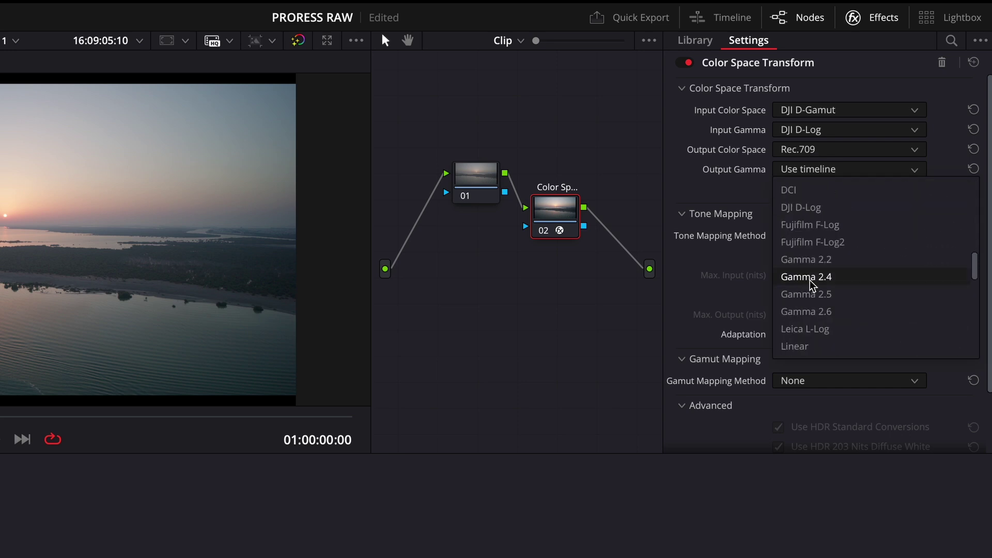
pyautogui.click(811, 279)
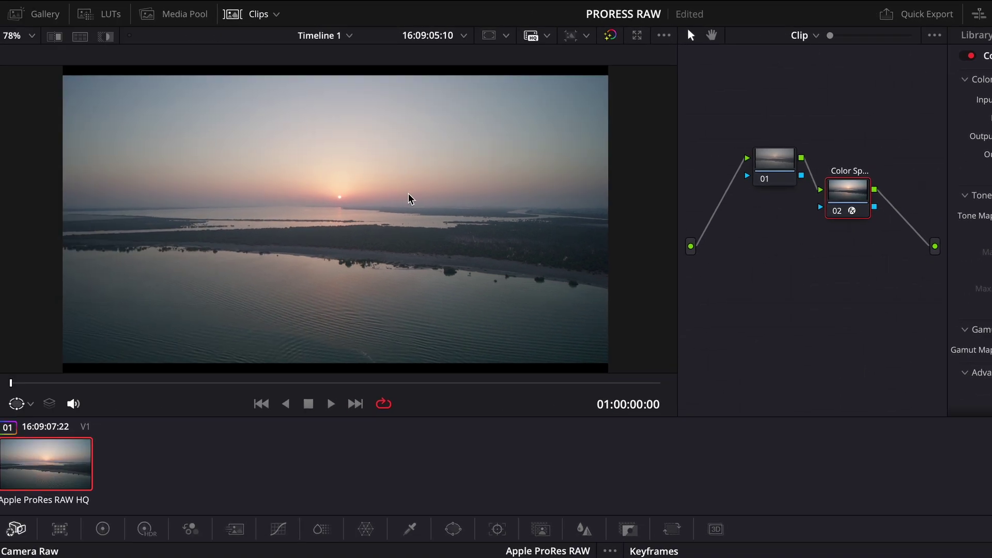
pyautogui.click(838, 212)
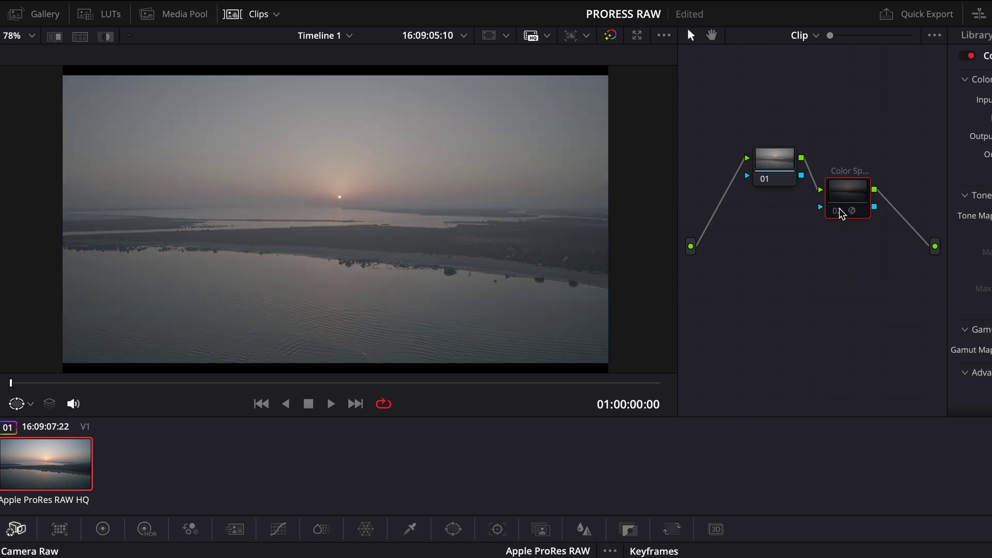
pyautogui.click(839, 213)
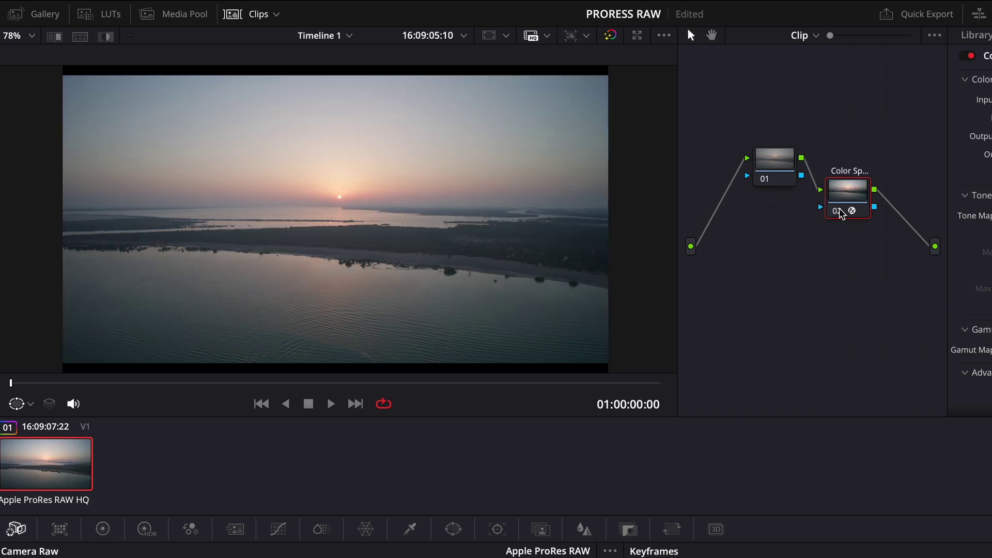